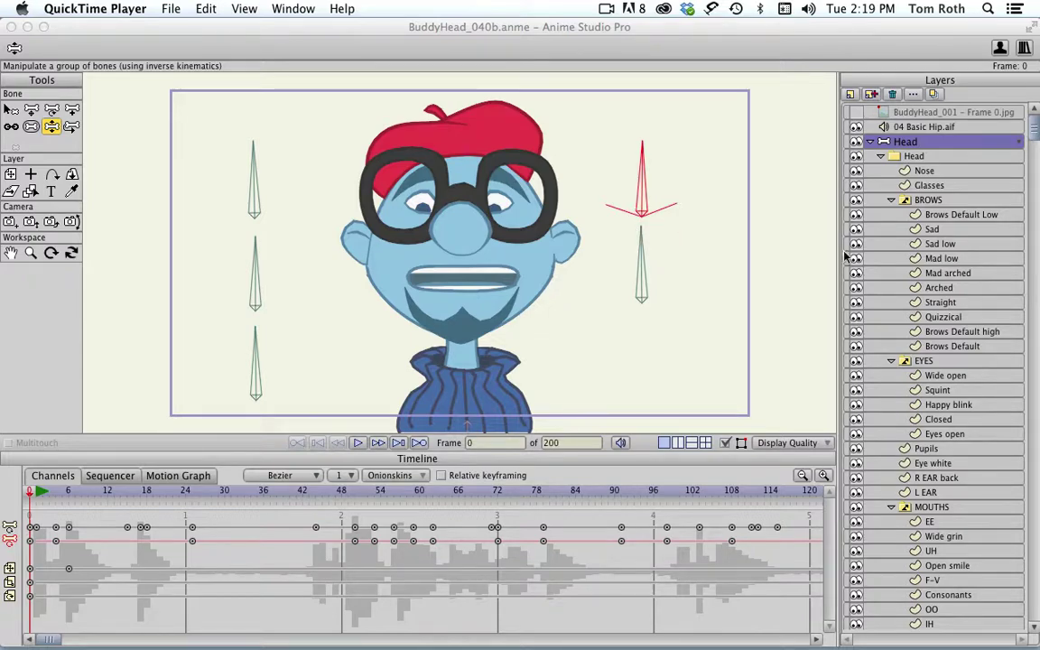
Step: Bring Anime Studio Pro forward and expand the Head layer to reveal its sublayers
{"action": "left_click", "coordinate": [870, 143]}
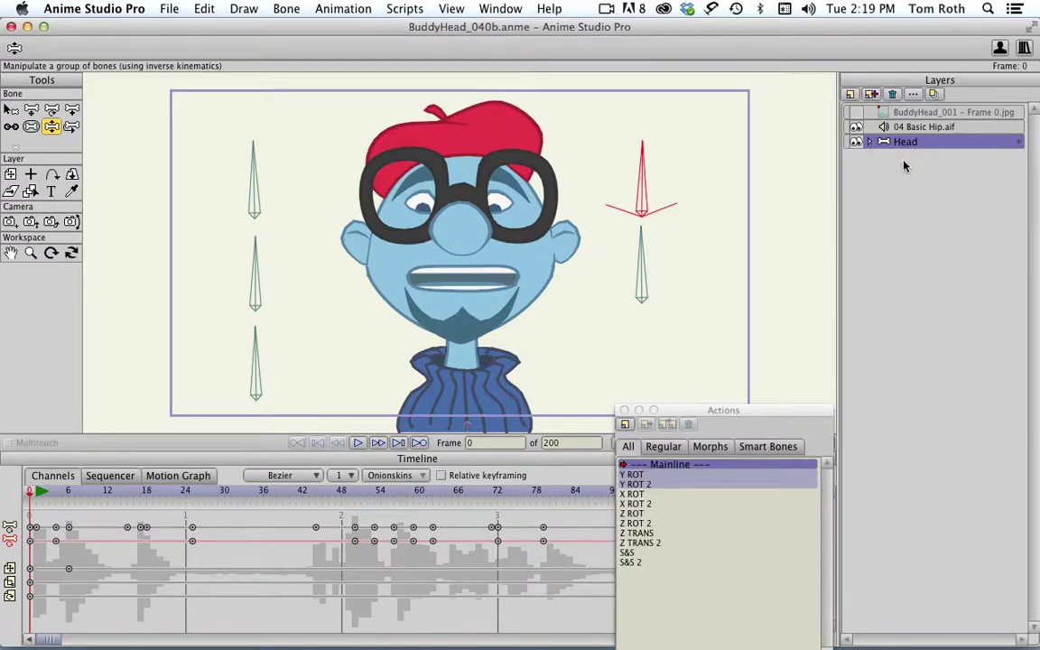
{"action": "left_click", "coordinate": [870, 142]}
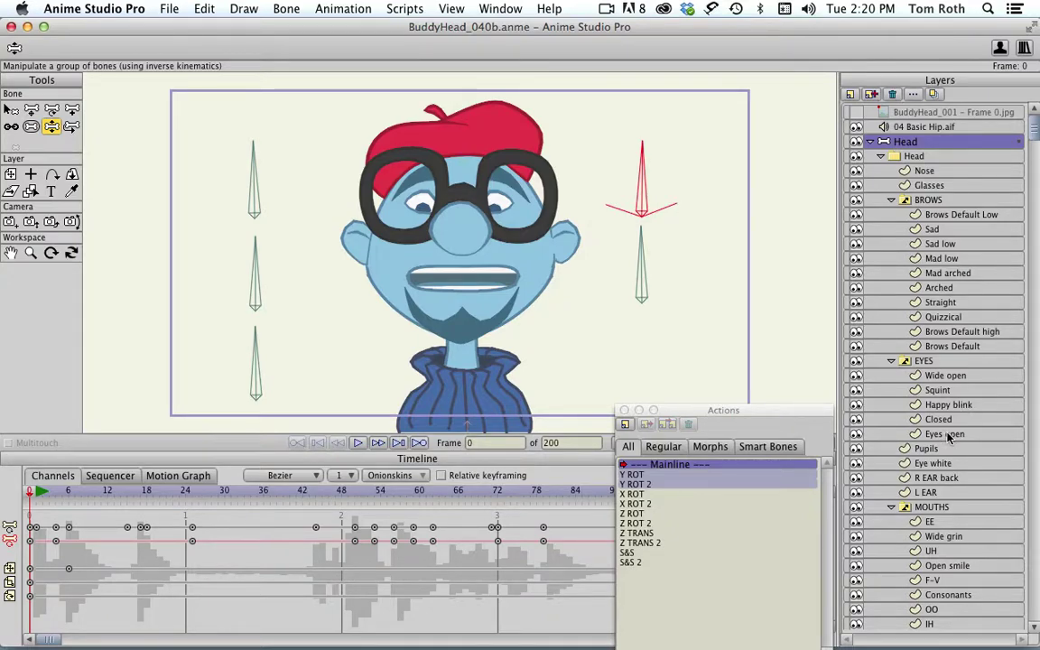
{"action": "scroll", "coordinate": [948, 437], "scroll_direction": "down", "scroll_amount": 4}
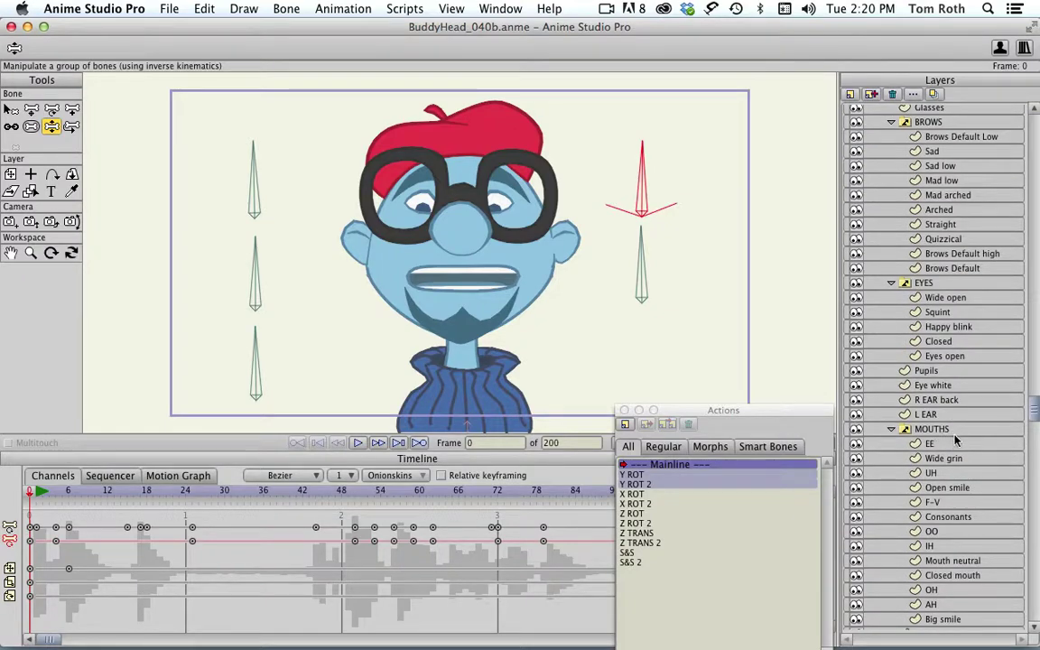
{"action": "scroll", "coordinate": [886, 455], "scroll_direction": "down", "scroll_amount": 3}
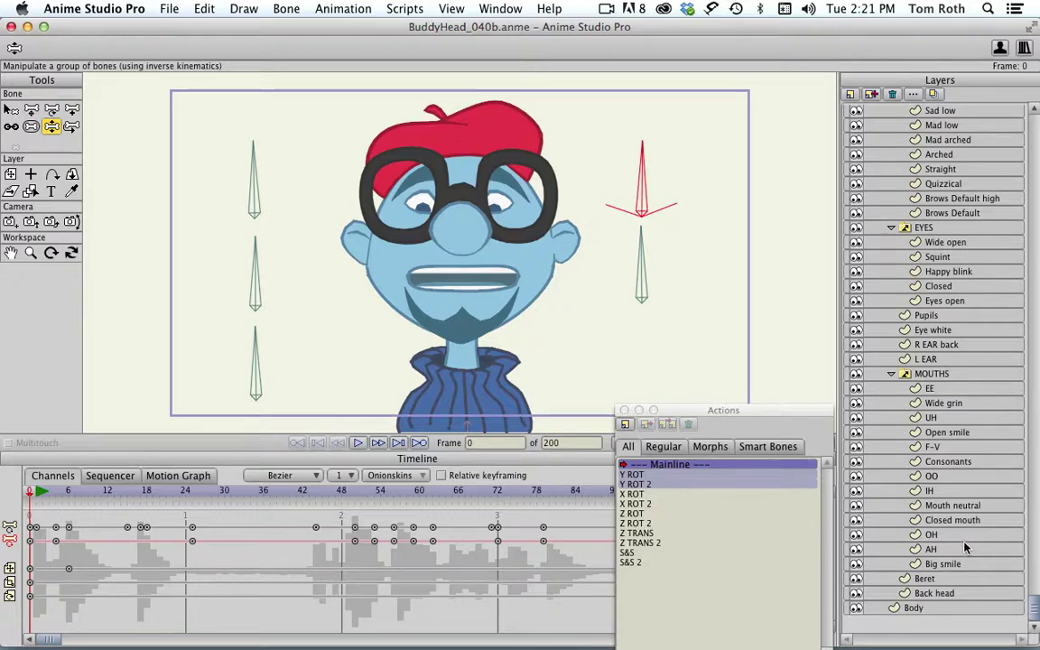
Step: Hide the Back head, L EAR, Nose, Brows Default Low, Glasses and R EAR back layers
{"action": "left_click", "coordinate": [856, 593]}
{"action": "left_click", "coordinate": [857, 594]}
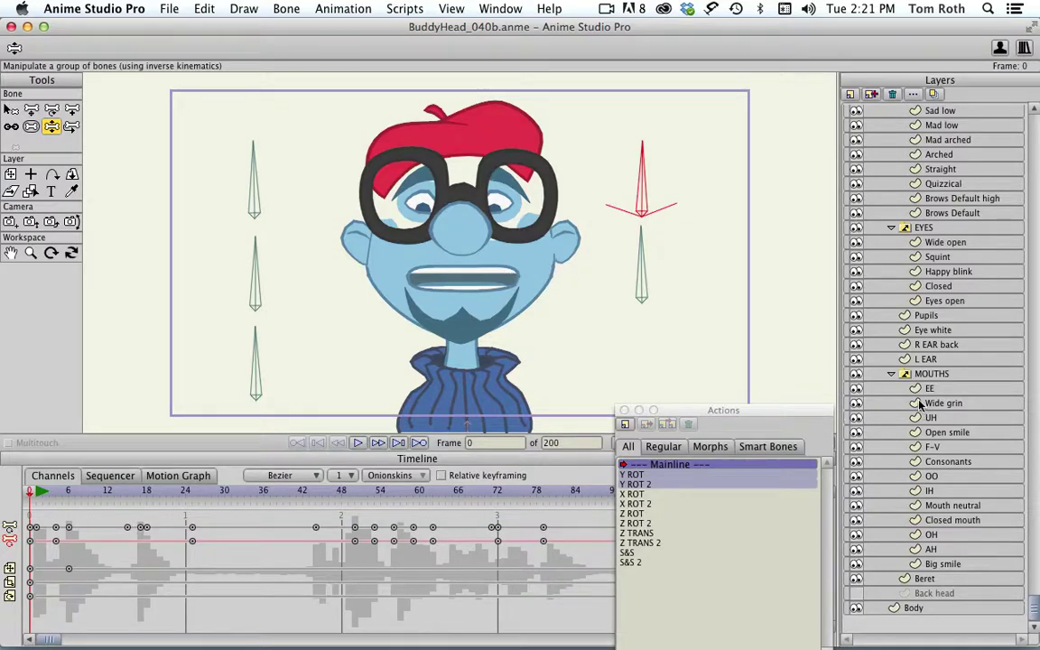
{"action": "left_click", "coordinate": [856, 358]}
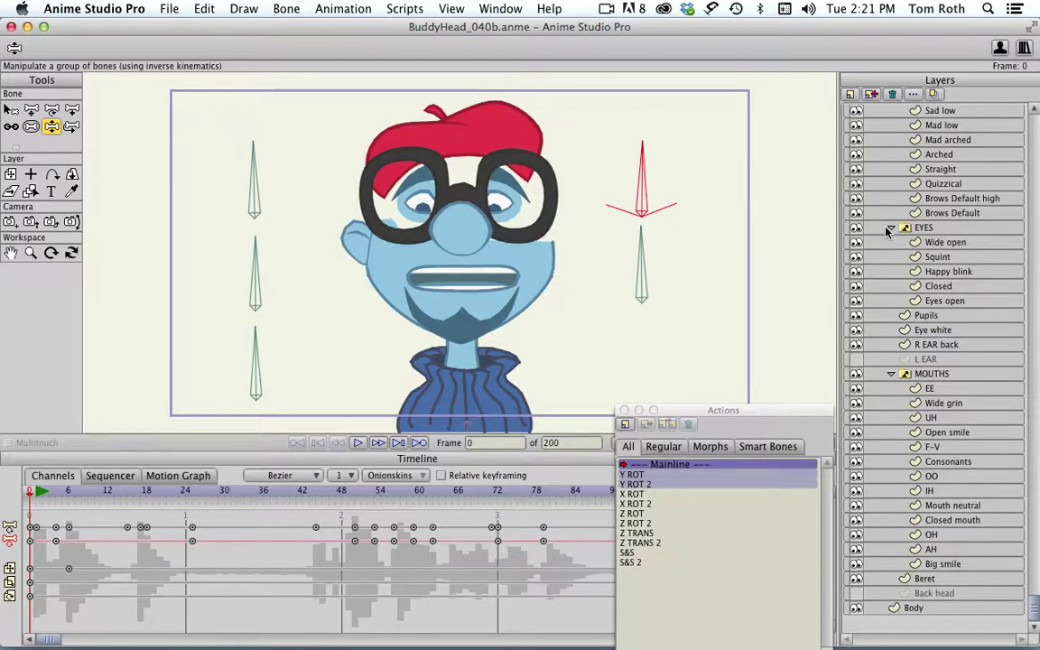
{"action": "scroll", "coordinate": [916, 172], "scroll_direction": "up", "scroll_amount": 5}
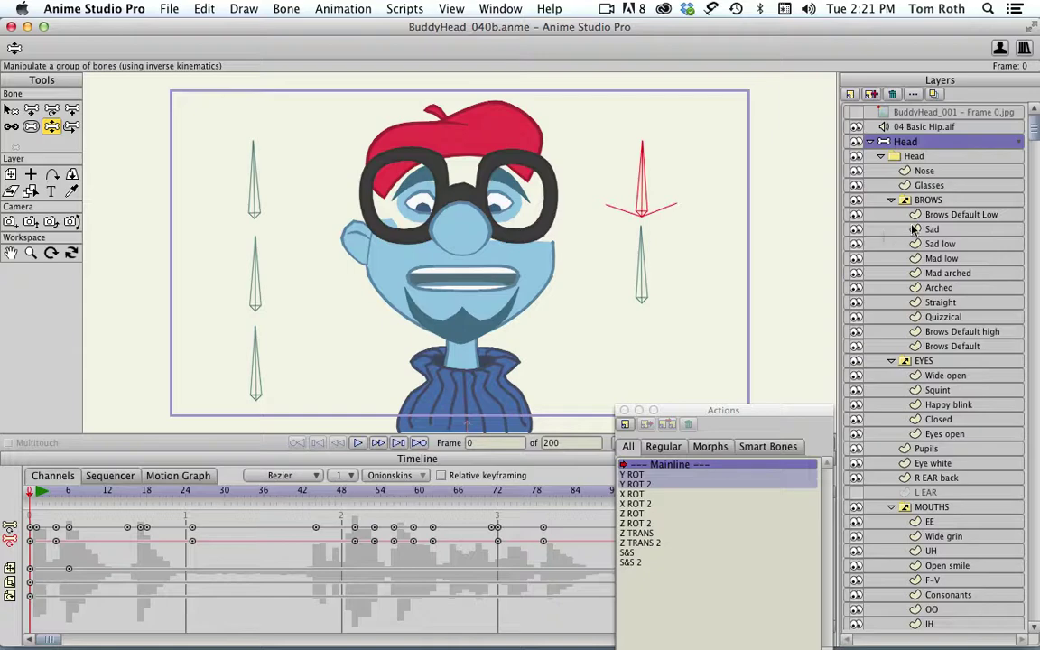
{"action": "left_click", "coordinate": [856, 170]}
{"action": "scroll", "coordinate": [857, 191], "scroll_direction": "down", "scroll_amount": 2}
{"action": "left_click", "coordinate": [857, 190]}
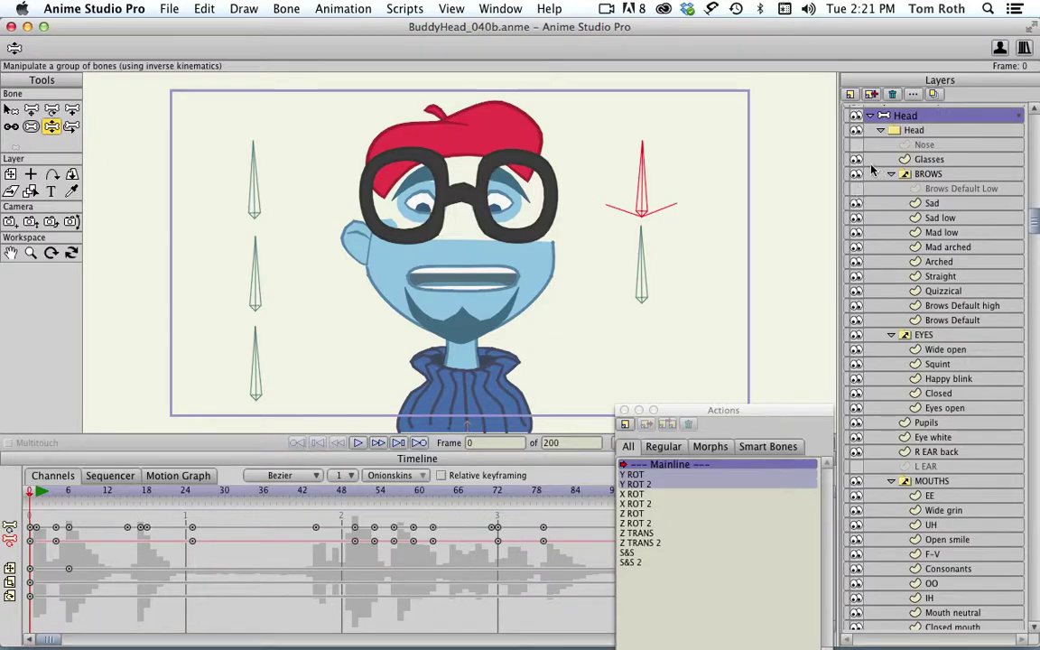
{"action": "left_click", "coordinate": [856, 161]}
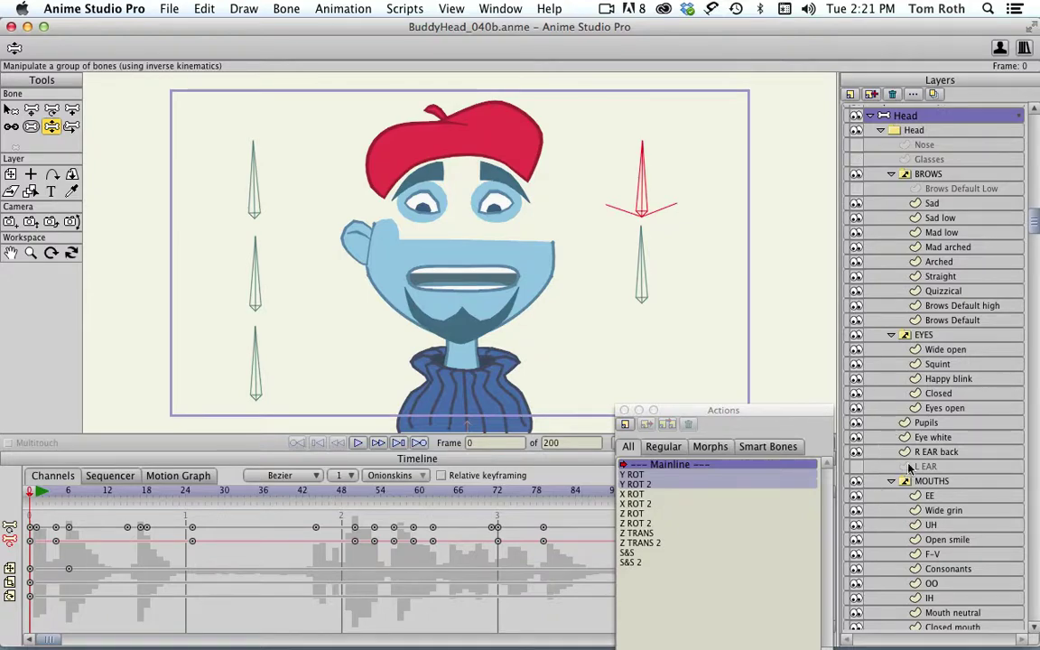
{"action": "left_click", "coordinate": [856, 452]}
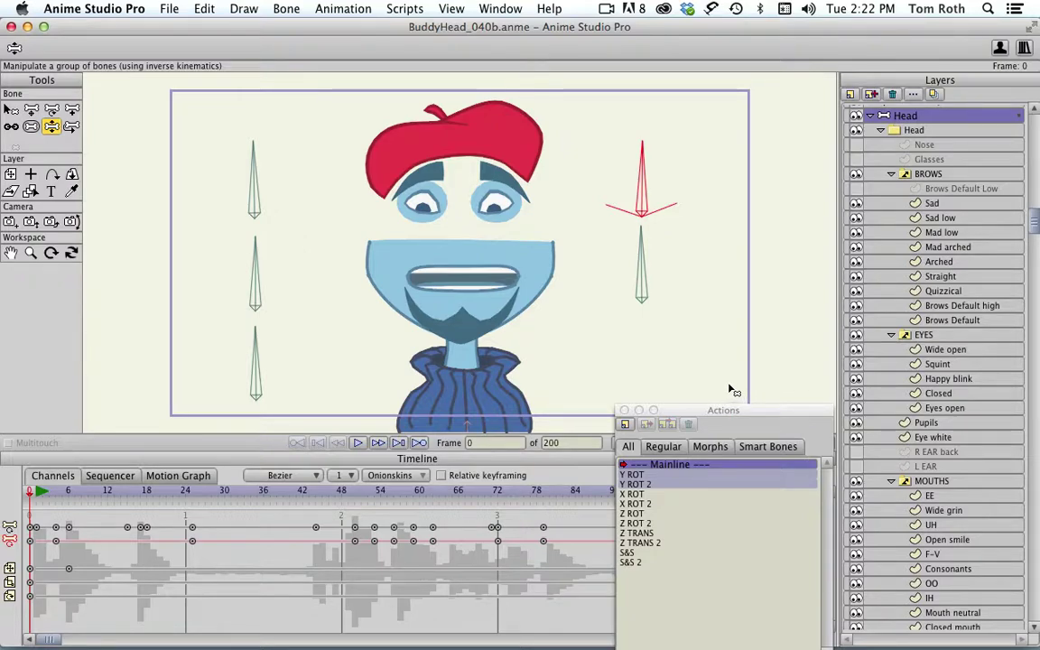
Step: Show Brows Default Low, Glasses, Nose, R EAR back, L EAR and Back head layers again
{"action": "left_click", "coordinate": [856, 188]}
{"action": "left_click", "coordinate": [856, 159]}
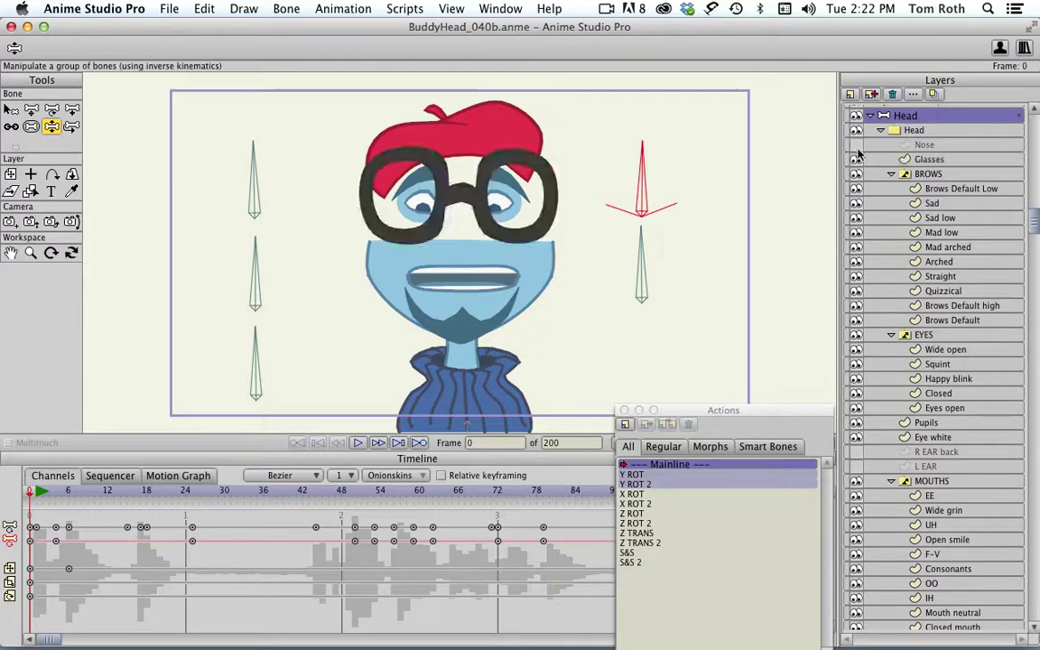
{"action": "left_click", "coordinate": [856, 144]}
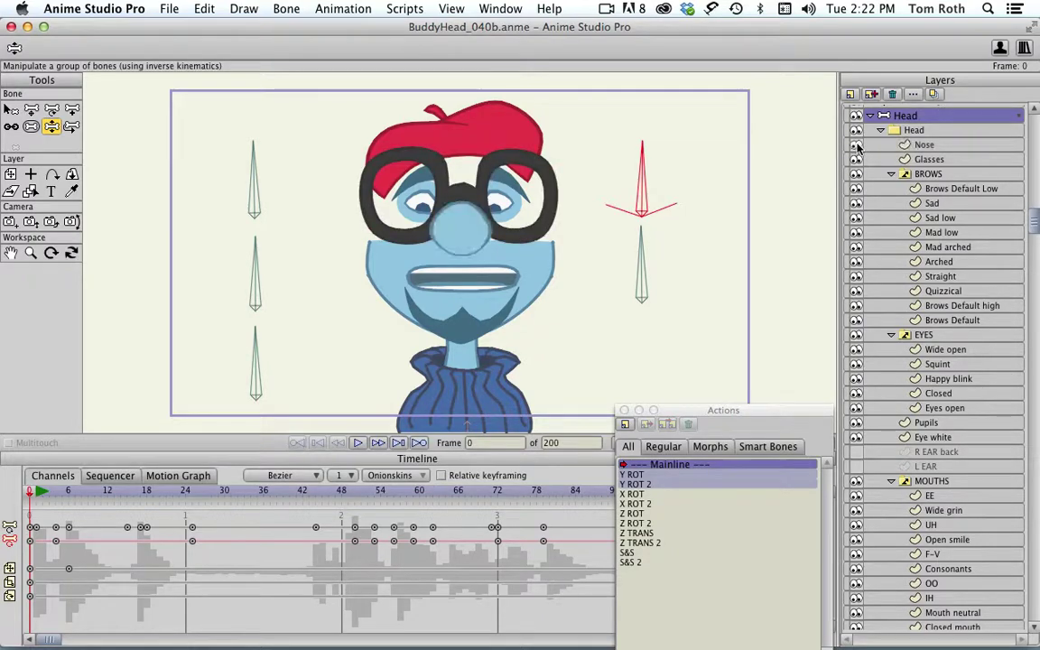
{"action": "left_click", "coordinate": [856, 452]}
{"action": "left_click", "coordinate": [855, 466]}
{"action": "scroll", "coordinate": [862, 468], "scroll_direction": "down", "scroll_amount": 5}
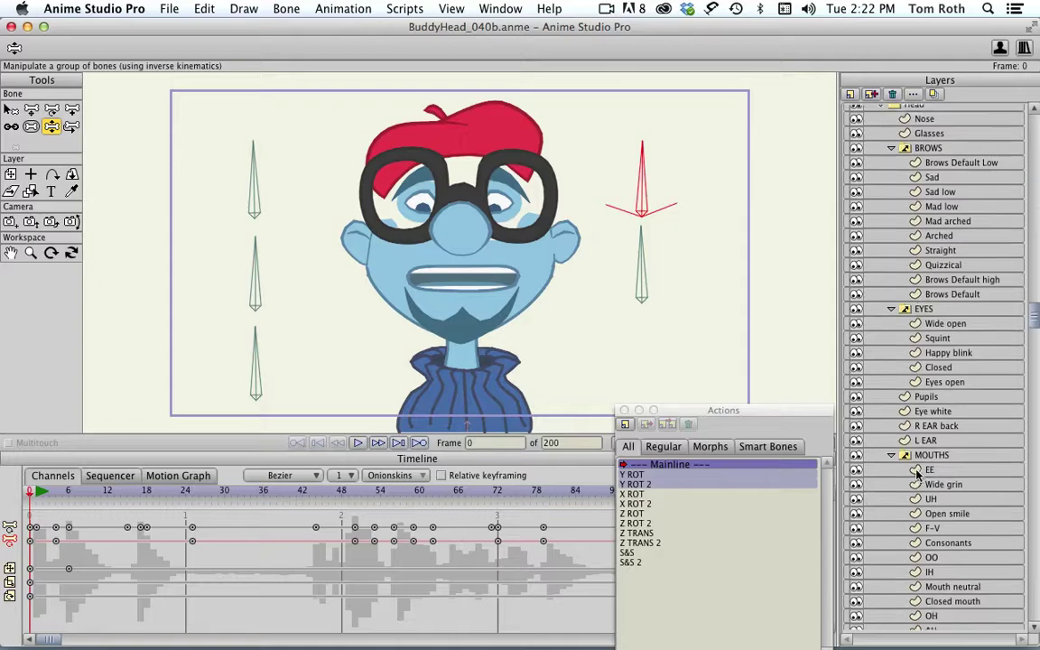
{"action": "left_click", "coordinate": [853, 593]}
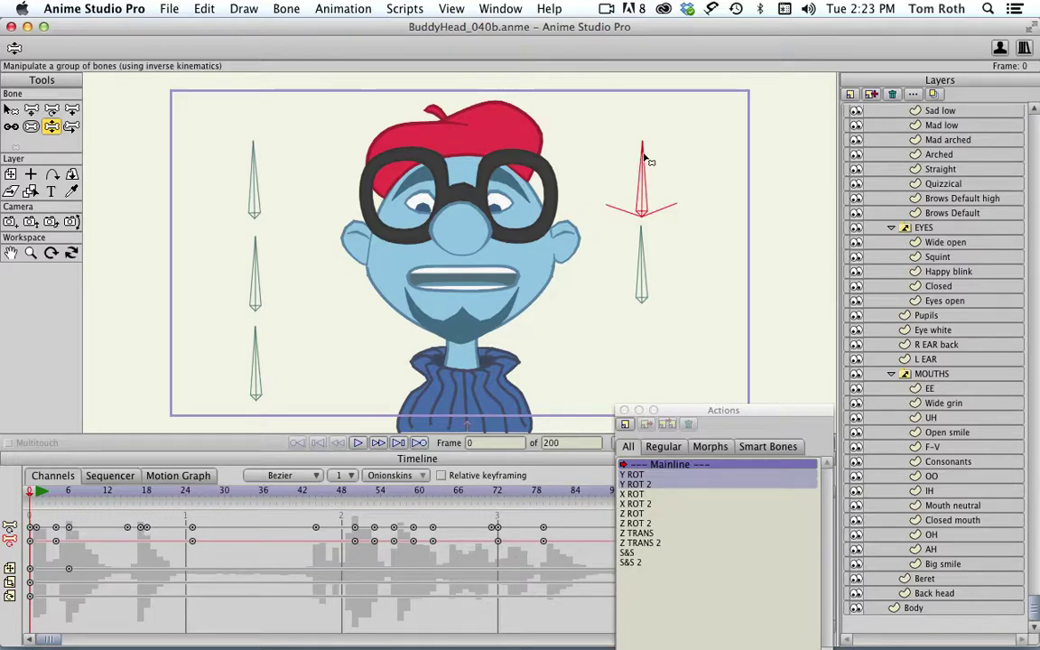
Step: Drag the upper-right Y ROT control bone to turn Buddy's head sideways and back to front
{"action": "left_click_drag", "start_coordinate": [644, 158], "coordinate": [588, 211]}
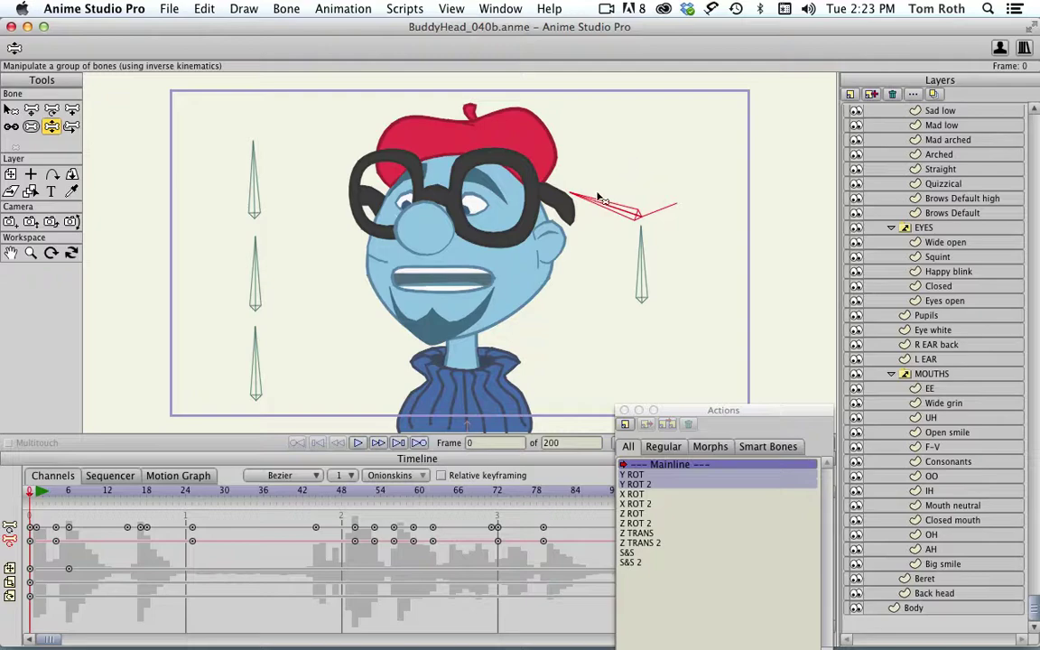
{"action": "left_click_drag", "start_coordinate": [539, 181], "coordinate": [694, 214]}
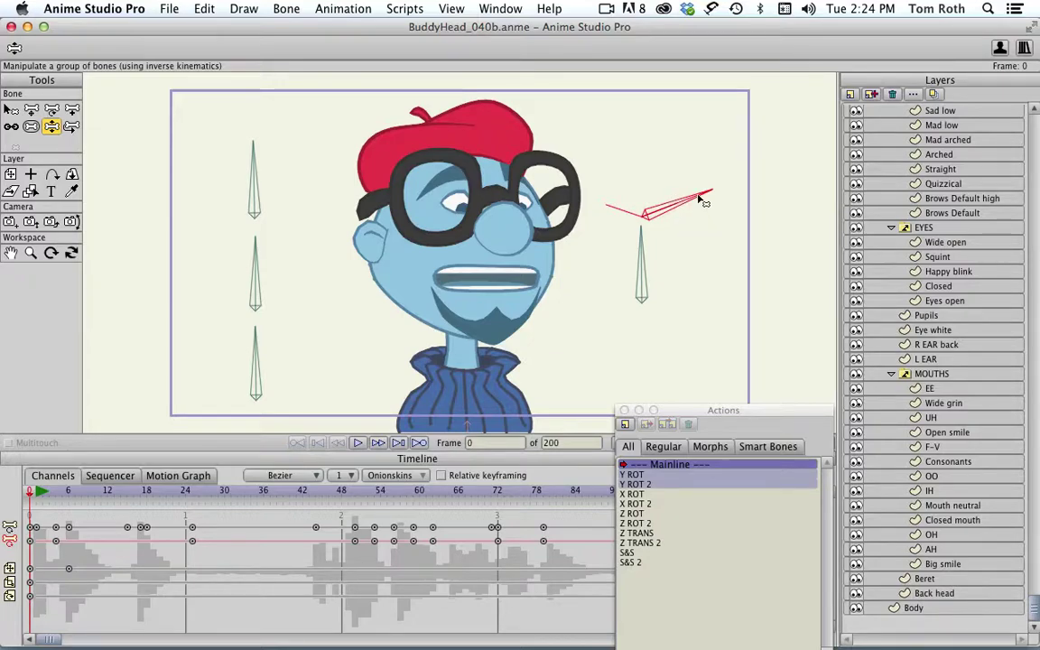
{"action": "mouse_move", "coordinate": [633, 185]}
{"action": "left_mouse_down"}
{"action": "mouse_move", "coordinate": [622, 173]}
{"action": "mouse_move", "coordinate": [609, 203]}
{"action": "mouse_move", "coordinate": [694, 221]}
{"action": "mouse_move", "coordinate": [655, 204]}
{"action": "mouse_move", "coordinate": [611, 225]}
{"action": "mouse_move", "coordinate": [653, 206]}
{"action": "mouse_move", "coordinate": [680, 219]}
{"action": "mouse_move", "coordinate": [657, 202]}
{"action": "mouse_move", "coordinate": [622, 208]}
{"action": "mouse_move", "coordinate": [667, 204]}
{"action": "mouse_move", "coordinate": [675, 223]}
{"action": "mouse_move", "coordinate": [674, 204]}
{"action": "mouse_move", "coordinate": [654, 200]}
{"action": "mouse_move", "coordinate": [696, 234]}
{"action": "mouse_move", "coordinate": [677, 209]}
{"action": "mouse_move", "coordinate": [626, 210]}
{"action": "mouse_move", "coordinate": [664, 213]}
{"action": "mouse_move", "coordinate": [645, 193]}
{"action": "left_mouse_up"}
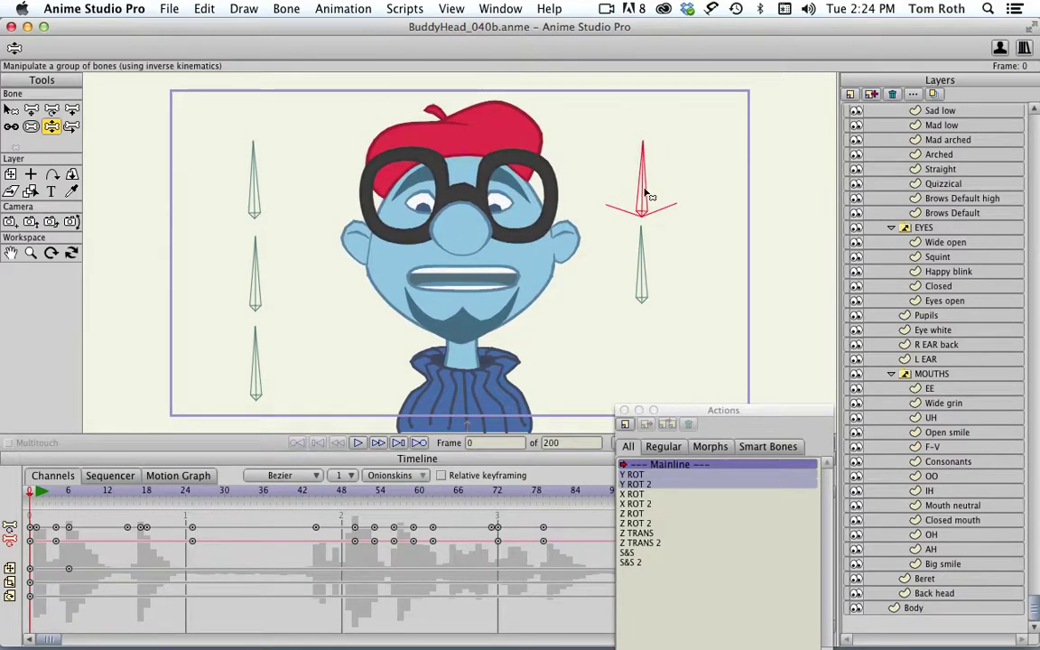
Step: Nod the head with the lower-right X ROT bone, combine with a Y turn, then face front
{"action": "left_click", "coordinate": [644, 250]}
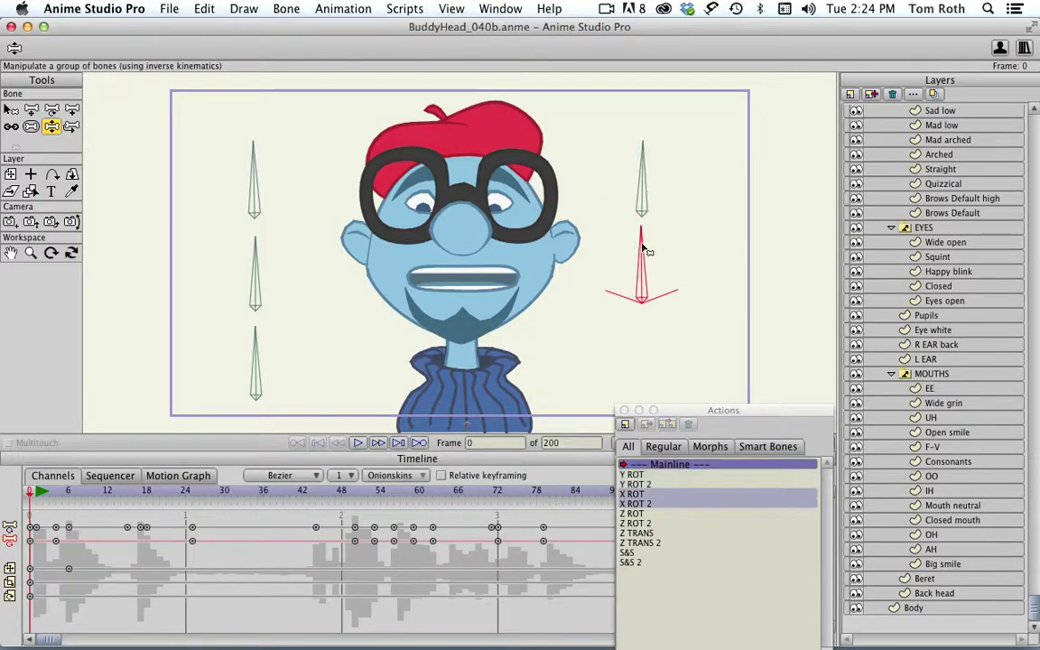
{"action": "left_click_drag", "start_coordinate": [644, 247], "coordinate": [600, 287]}
{"action": "left_click_drag", "start_coordinate": [648, 163], "coordinate": [693, 187]}
{"action": "left_click_drag", "start_coordinate": [614, 291], "coordinate": [647, 272]}
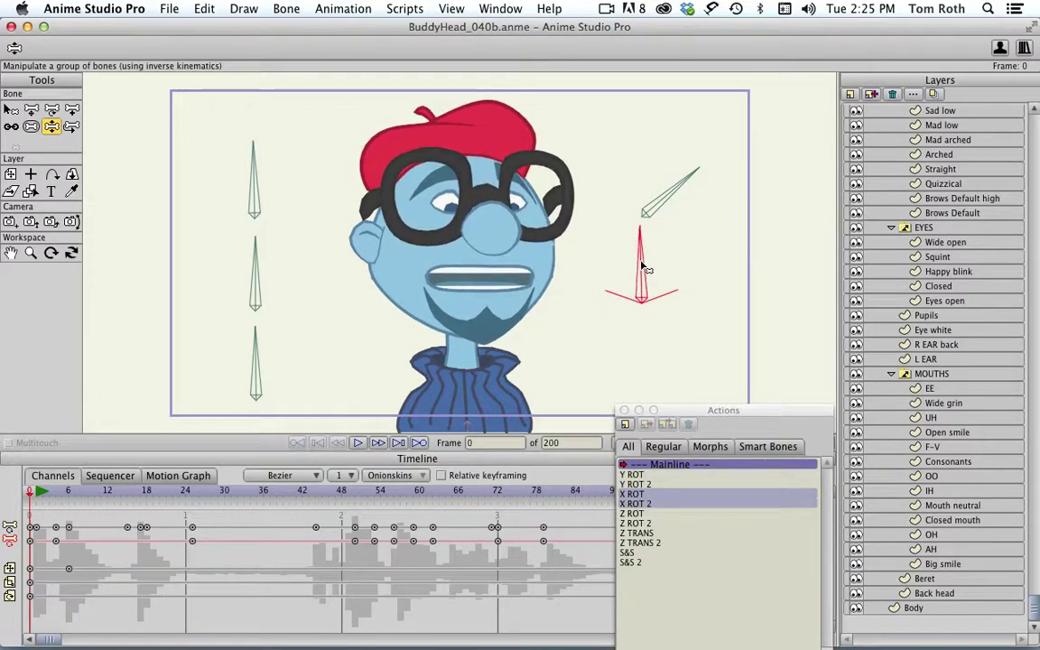
{"action": "left_click_drag", "start_coordinate": [681, 194], "coordinate": [646, 195]}
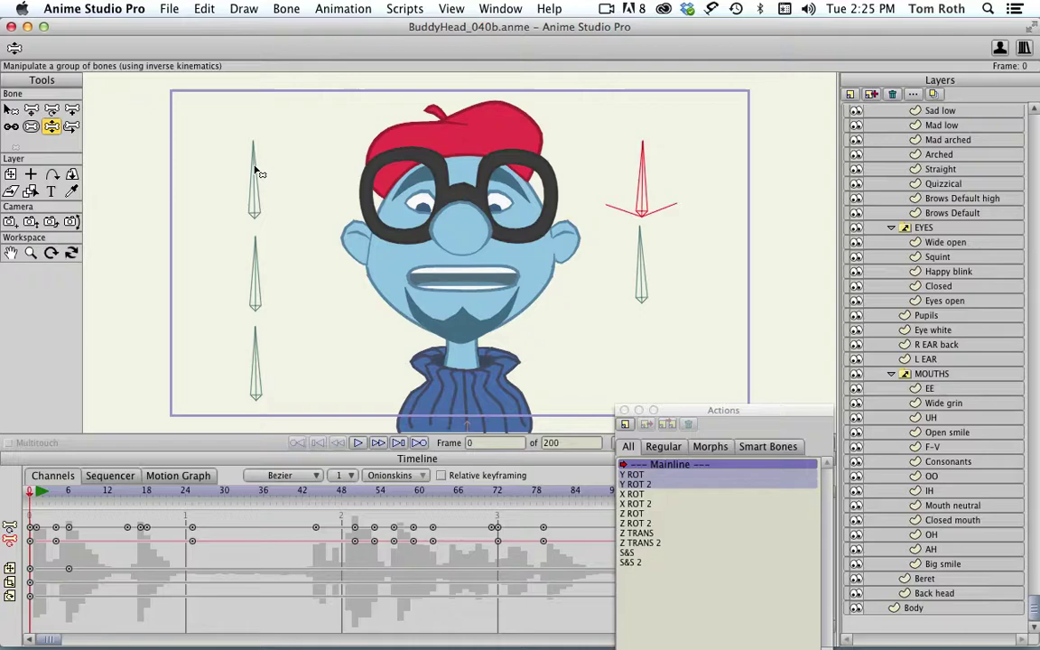
Step: Tilt the head with the top-left Z ROT bone and lean it with the middle-left Z TRANS bone
{"action": "left_click_drag", "start_coordinate": [257, 171], "coordinate": [225, 187]}
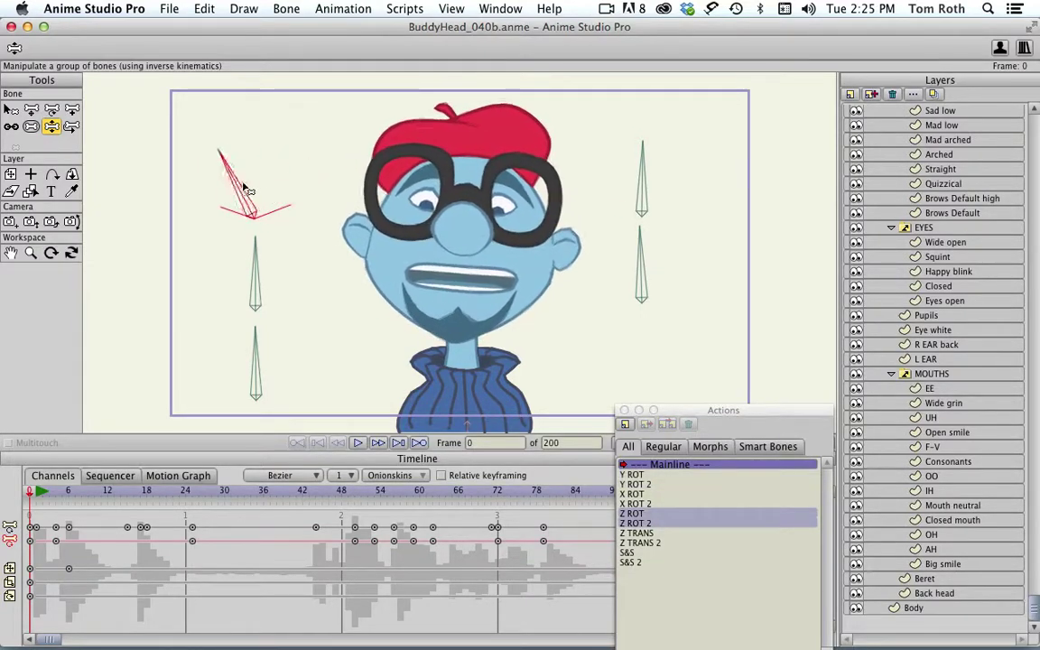
{"action": "mouse_move", "coordinate": [249, 189]}
{"action": "left_mouse_down"}
{"action": "mouse_move", "coordinate": [276, 199]}
{"action": "mouse_move", "coordinate": [257, 188]}
{"action": "mouse_move", "coordinate": [226, 196]}
{"action": "mouse_move", "coordinate": [280, 197]}
{"action": "mouse_move", "coordinate": [251, 195]}
{"action": "mouse_move", "coordinate": [261, 187]}
{"action": "left_mouse_up"}
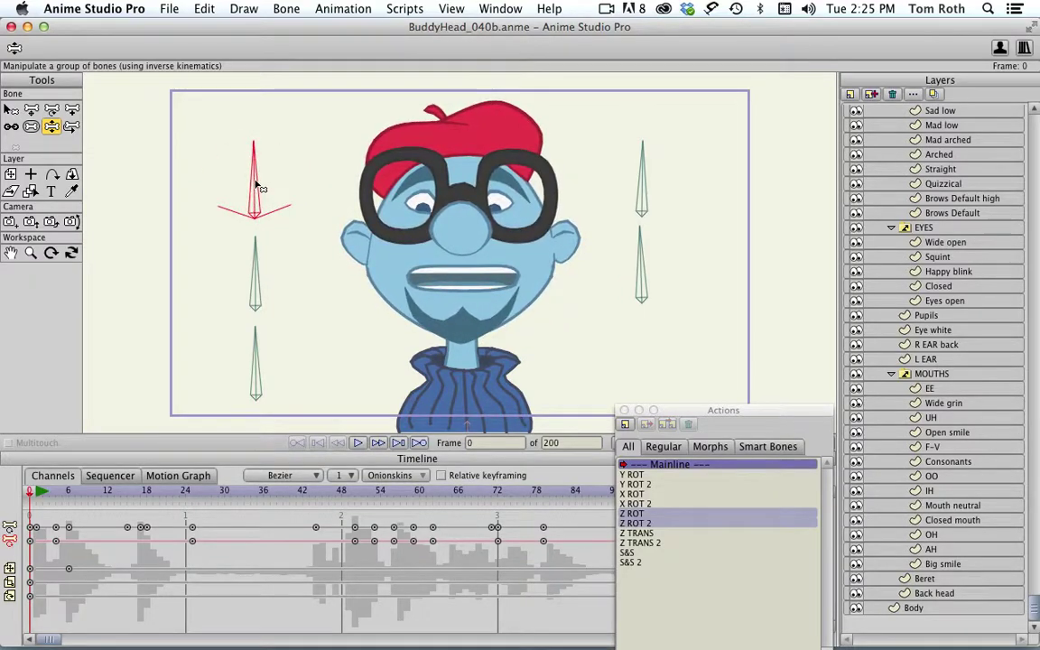
{"action": "left_click", "coordinate": [260, 269]}
{"action": "mouse_move", "coordinate": [260, 269]}
{"action": "left_mouse_down"}
{"action": "mouse_move", "coordinate": [309, 302]}
{"action": "mouse_move", "coordinate": [239, 289]}
{"action": "mouse_move", "coordinate": [301, 291]}
{"action": "mouse_move", "coordinate": [209, 273]}
{"action": "mouse_move", "coordinate": [214, 293]}
{"action": "mouse_move", "coordinate": [305, 295]}
{"action": "mouse_move", "coordinate": [257, 289]}
{"action": "left_mouse_up"}
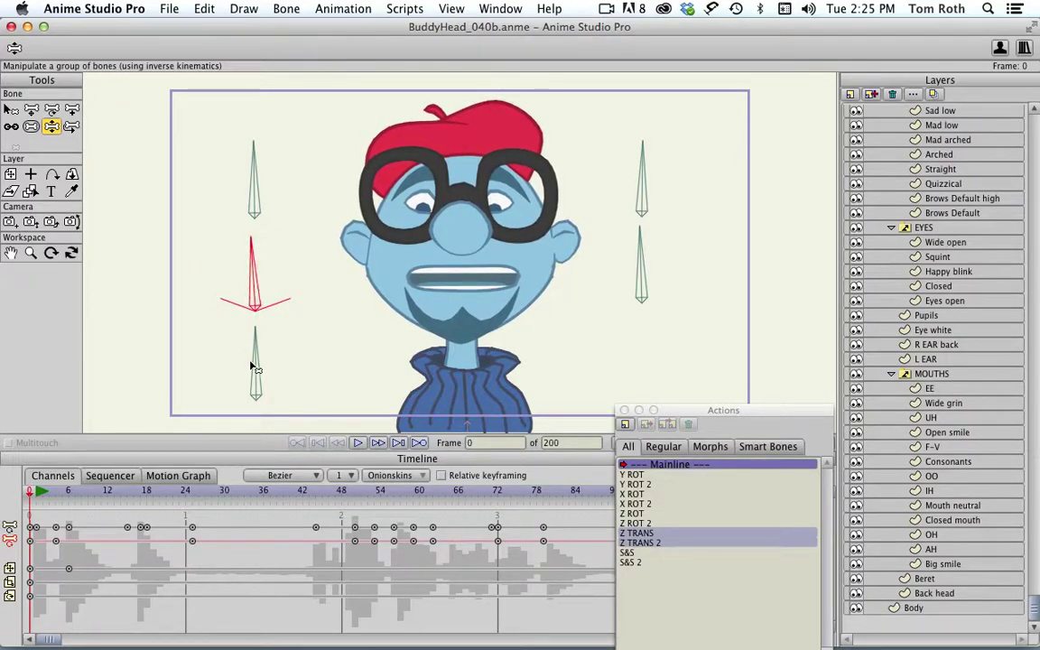
Step: Drag the lower-left S&S bone to squash and stretch Buddy's head, then restore it
{"action": "left_click", "coordinate": [257, 359]}
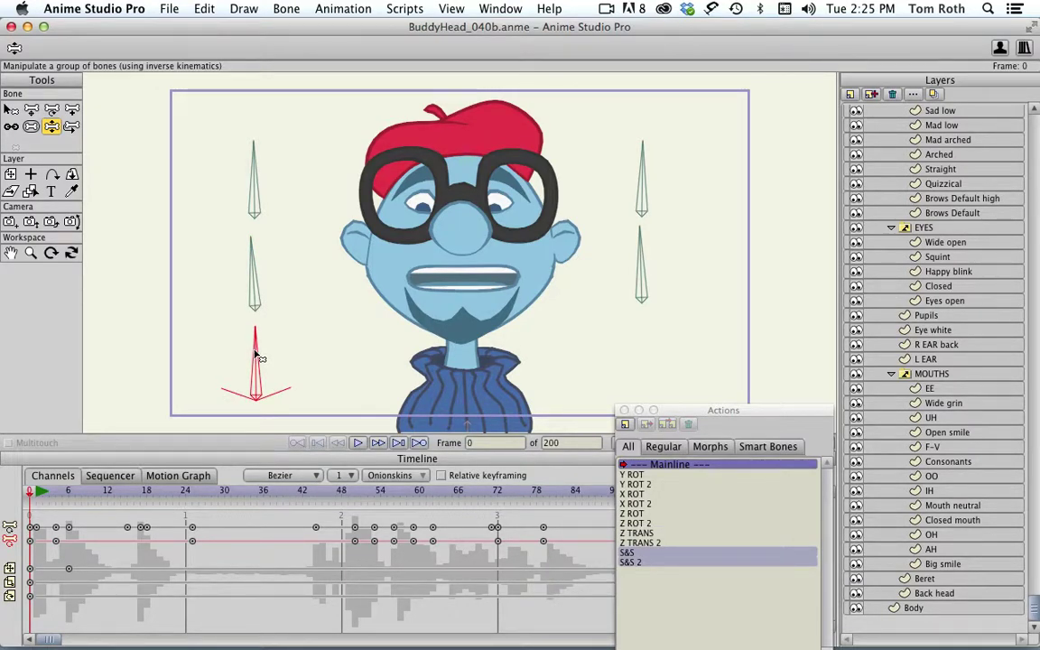
{"action": "mouse_move", "coordinate": [258, 358]}
{"action": "left_mouse_down"}
{"action": "mouse_move", "coordinate": [262, 349]}
{"action": "mouse_move", "coordinate": [297, 368]}
{"action": "mouse_move", "coordinate": [256, 344]}
{"action": "mouse_move", "coordinate": [195, 371]}
{"action": "mouse_move", "coordinate": [240, 354]}
{"action": "mouse_move", "coordinate": [266, 354]}
{"action": "mouse_move", "coordinate": [262, 362]}
{"action": "mouse_move", "coordinate": [256, 351]}
{"action": "left_mouse_up"}
Step: Move the Actions palette aside, play and stop the lip-synced animation, then rewind to frame 0
{"action": "left_click_drag", "start_coordinate": [690, 416], "coordinate": [915, 418]}
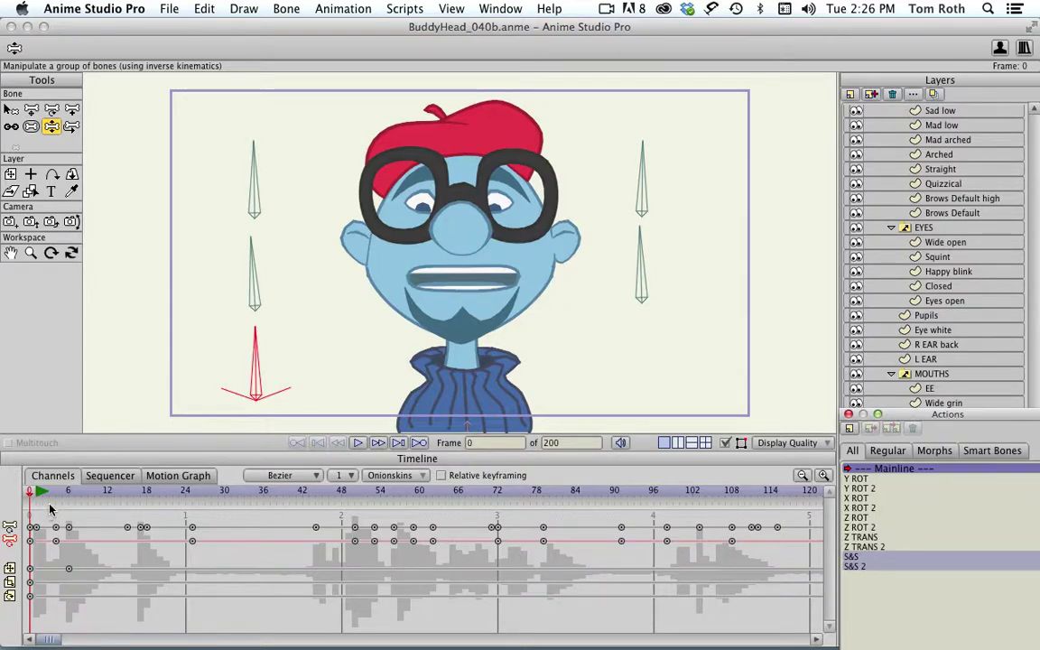
{"action": "key", "text": "space"}
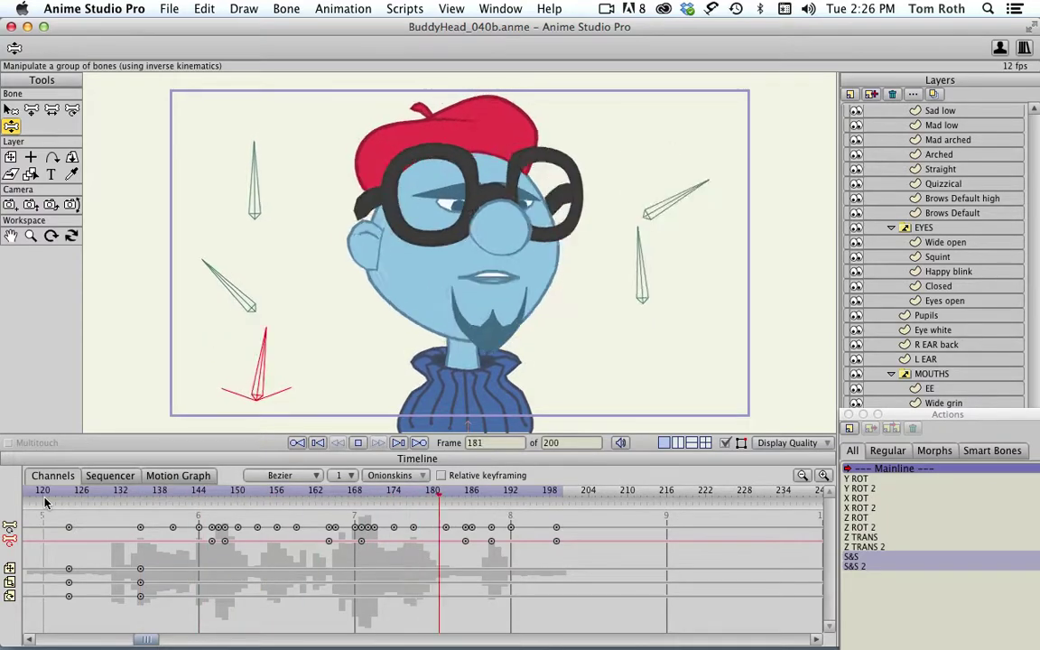
{"action": "key", "text": "space"}
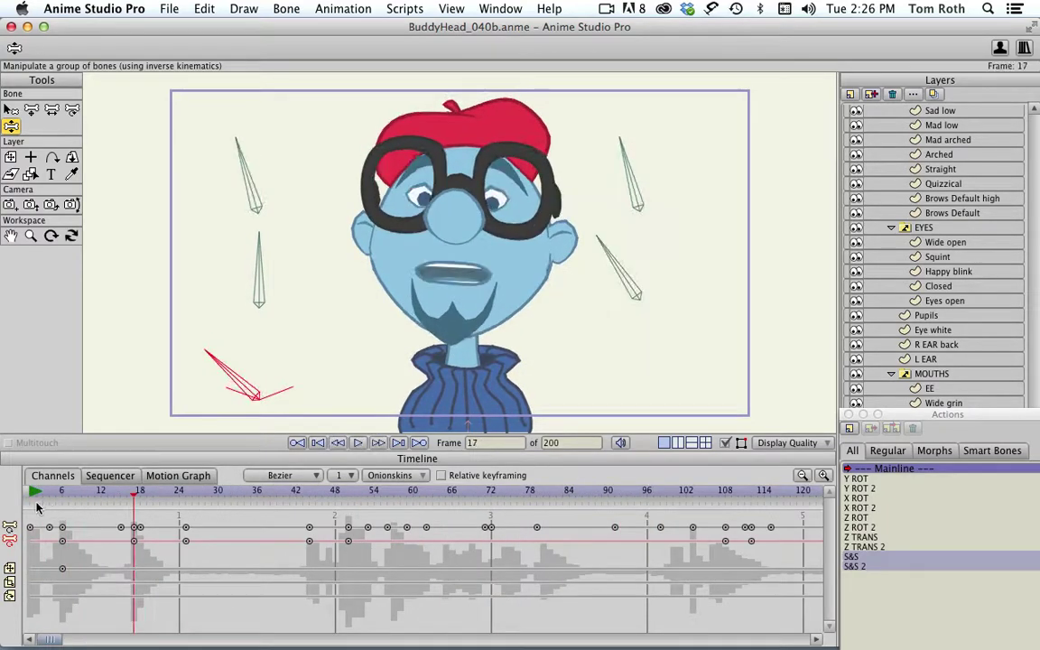
{"action": "left_click_drag", "start_coordinate": [133, 490], "coordinate": [8, 492]}
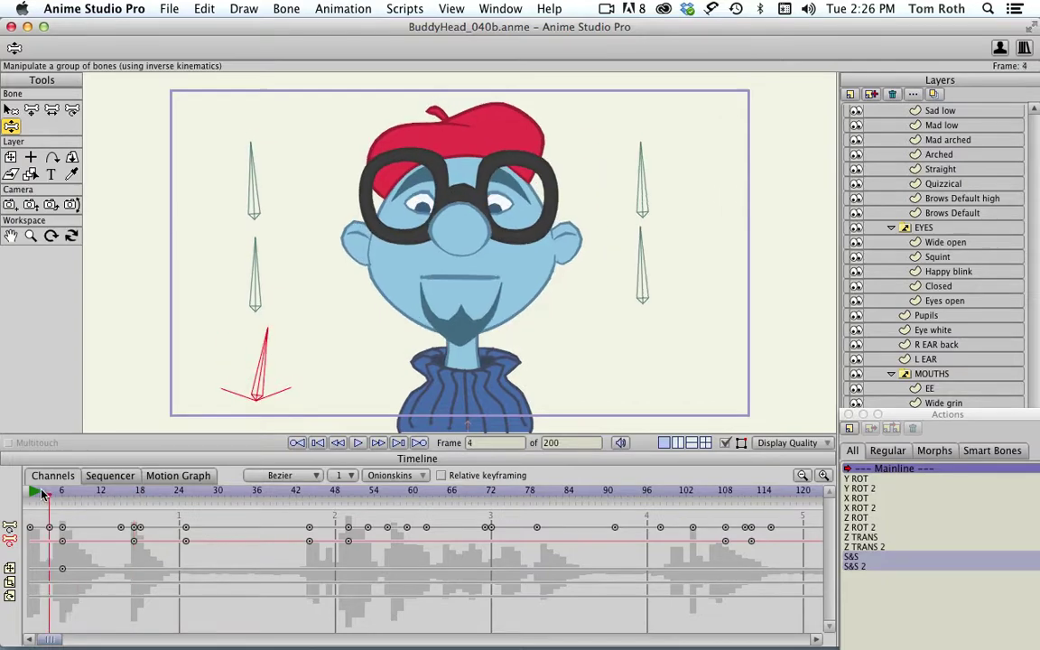